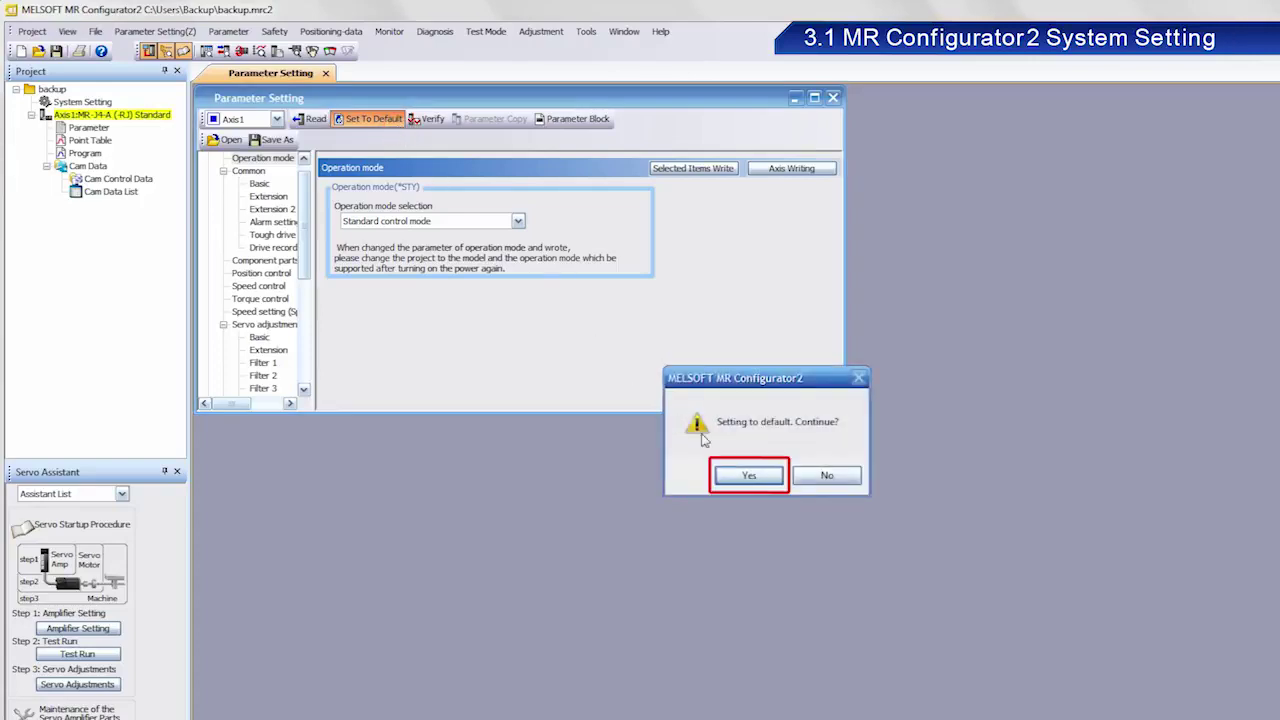
Reset the Axis1 parameters to default, accepting parameter block 00AA, and write them to the servo amplifier despite the servo-on status.
left_click(768, 474)
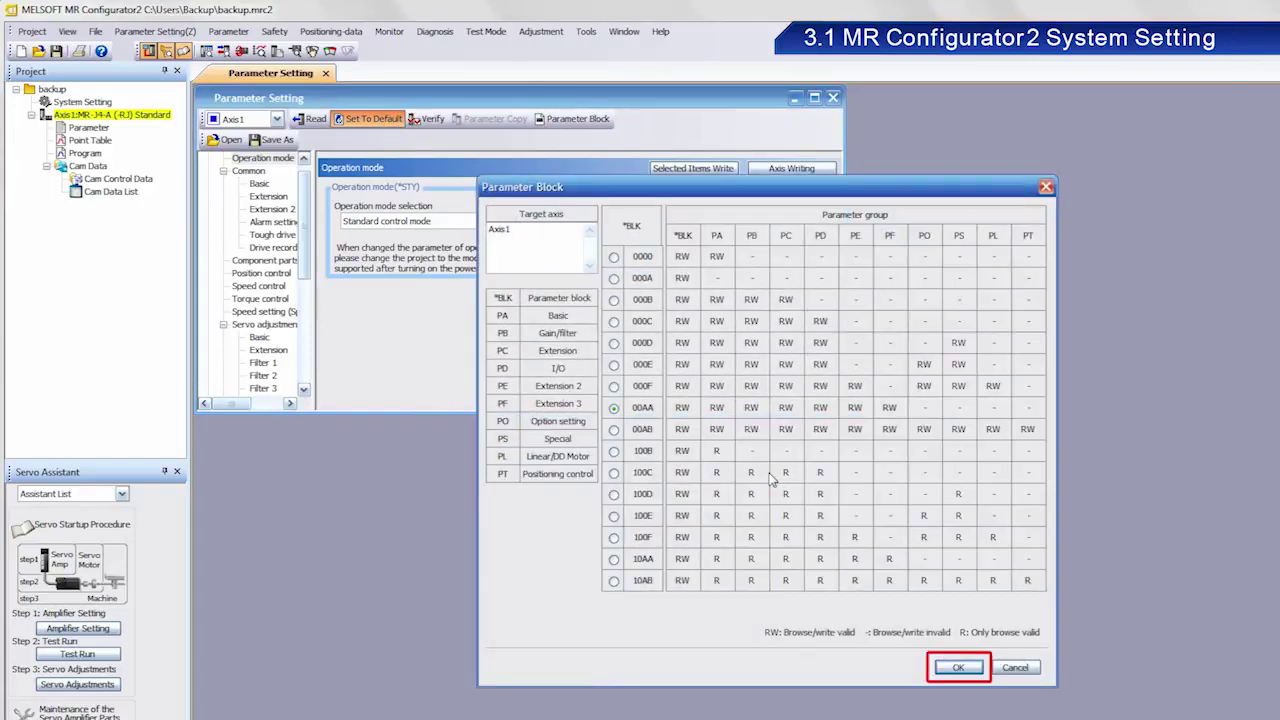
left_click(970, 673)
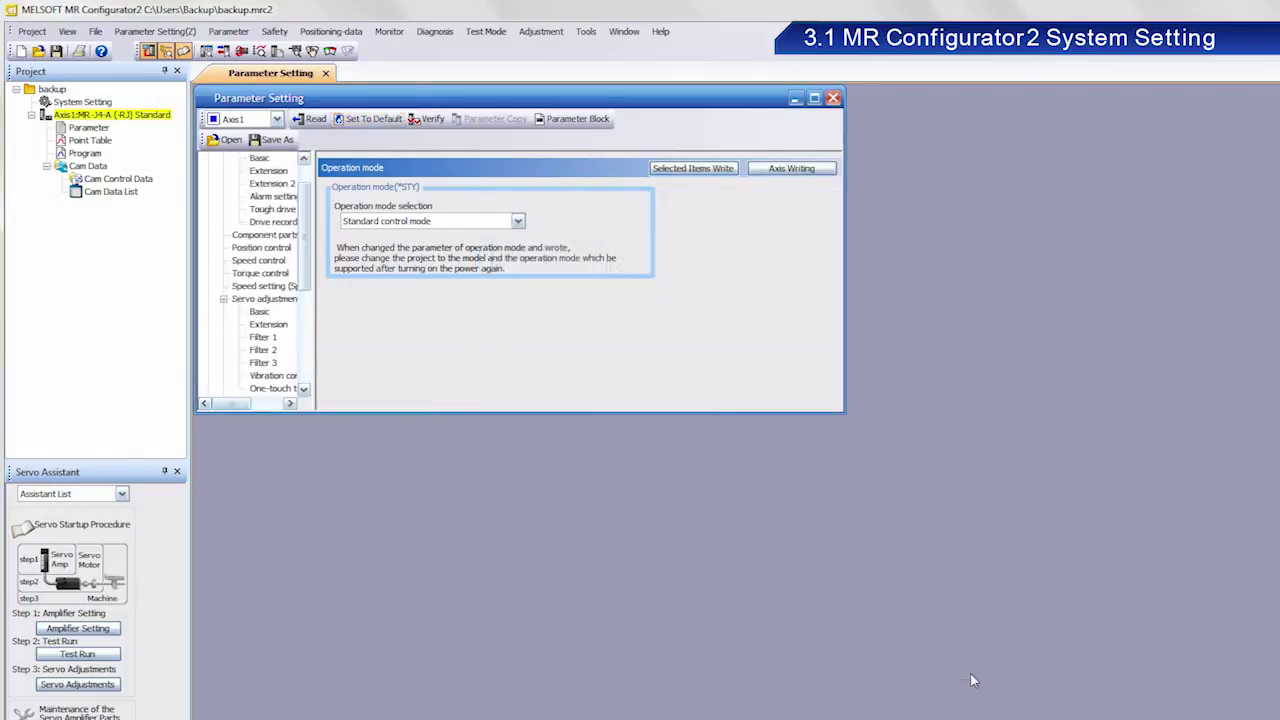
left_click(816, 169)
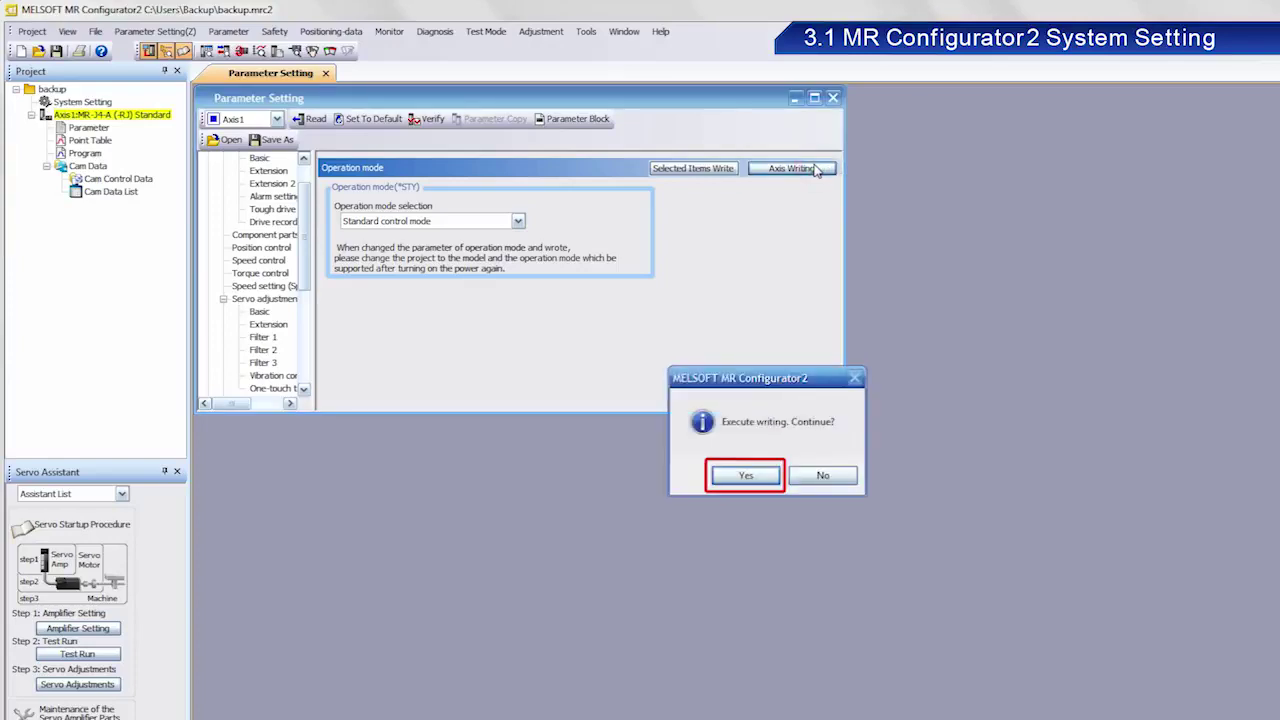
left_click(768, 482)
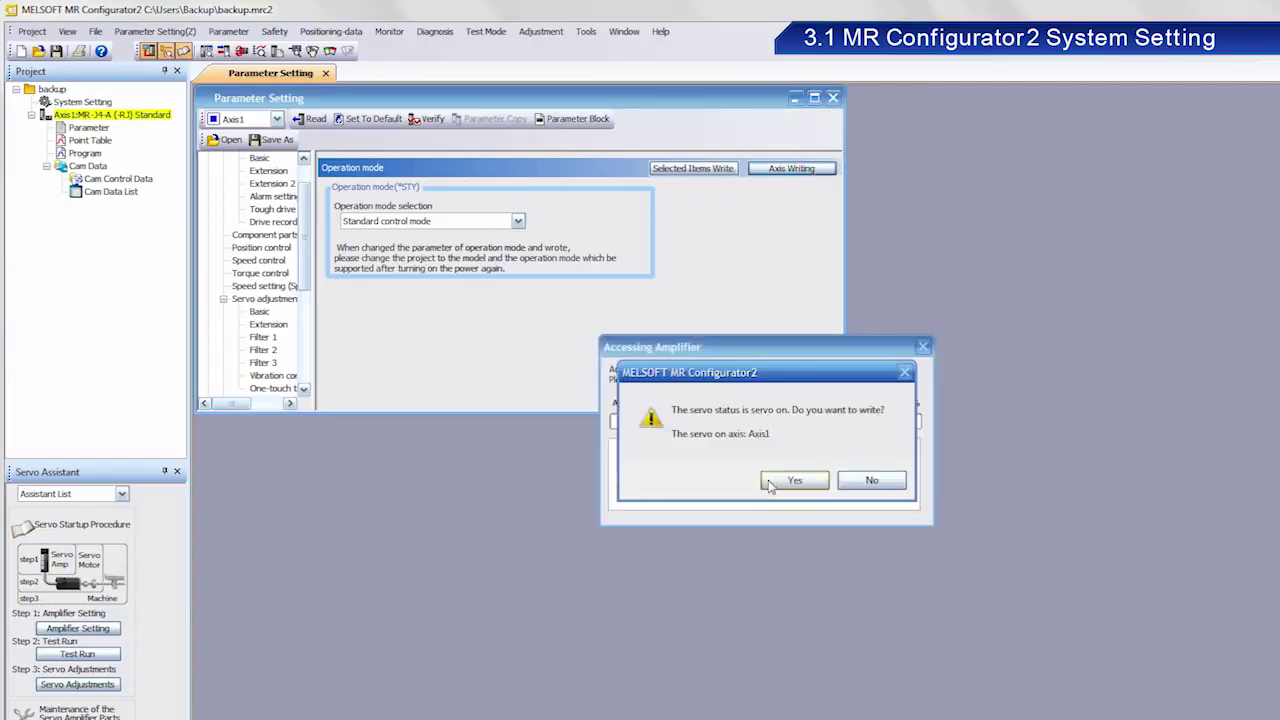
left_click(770, 480)
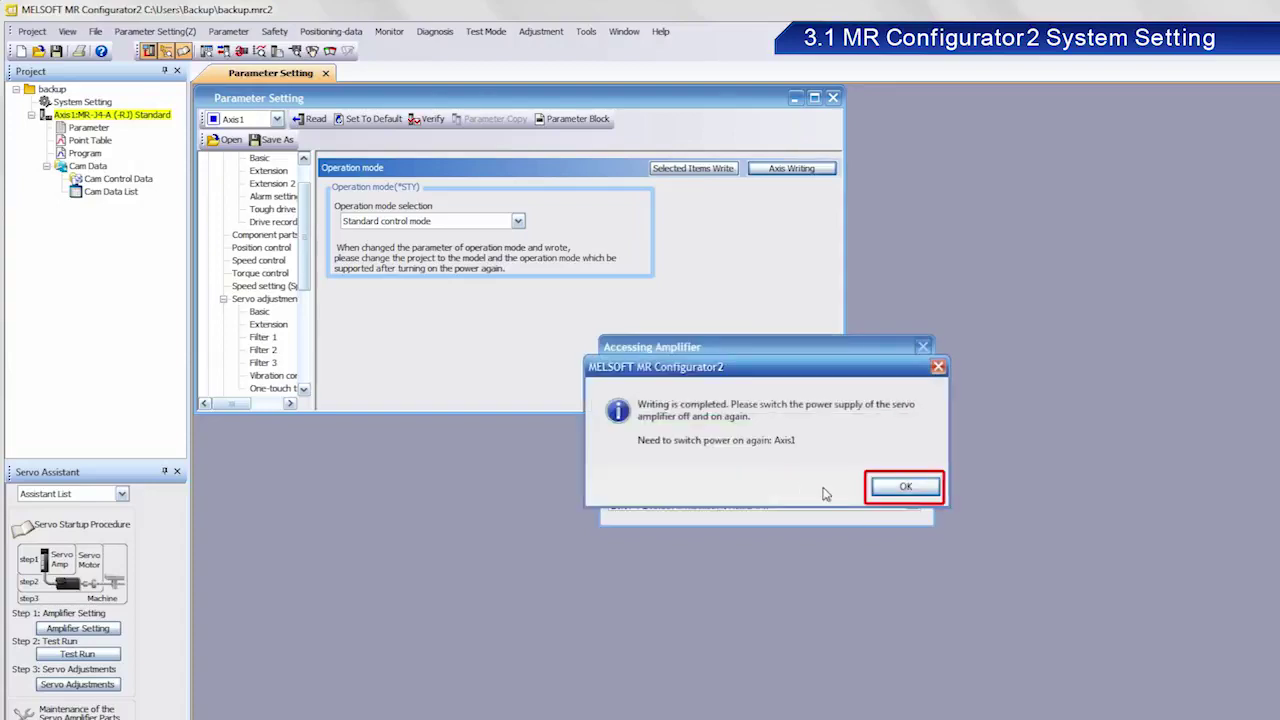
left_click(923, 495)
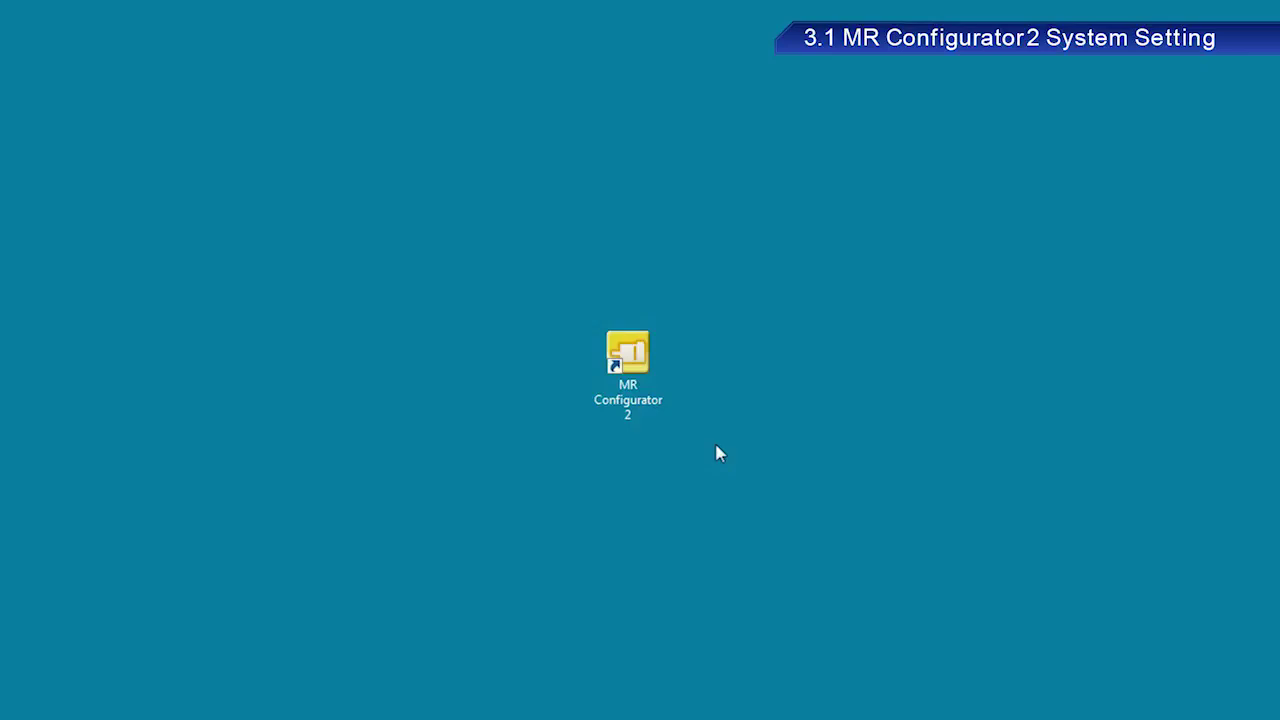
Start MR Configurator2 and create a new project with model MR-J4-A (-RJ) and operation mode Standard.
double_click(629, 361)
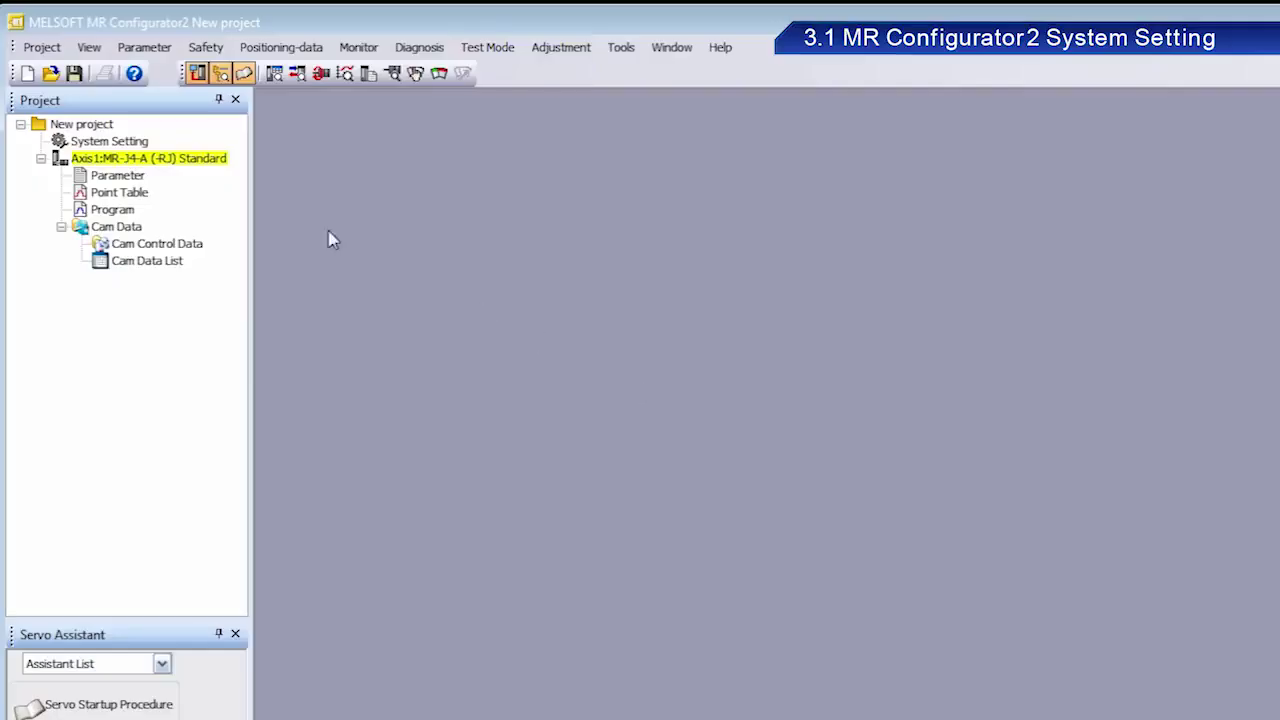
left_click(42, 47)
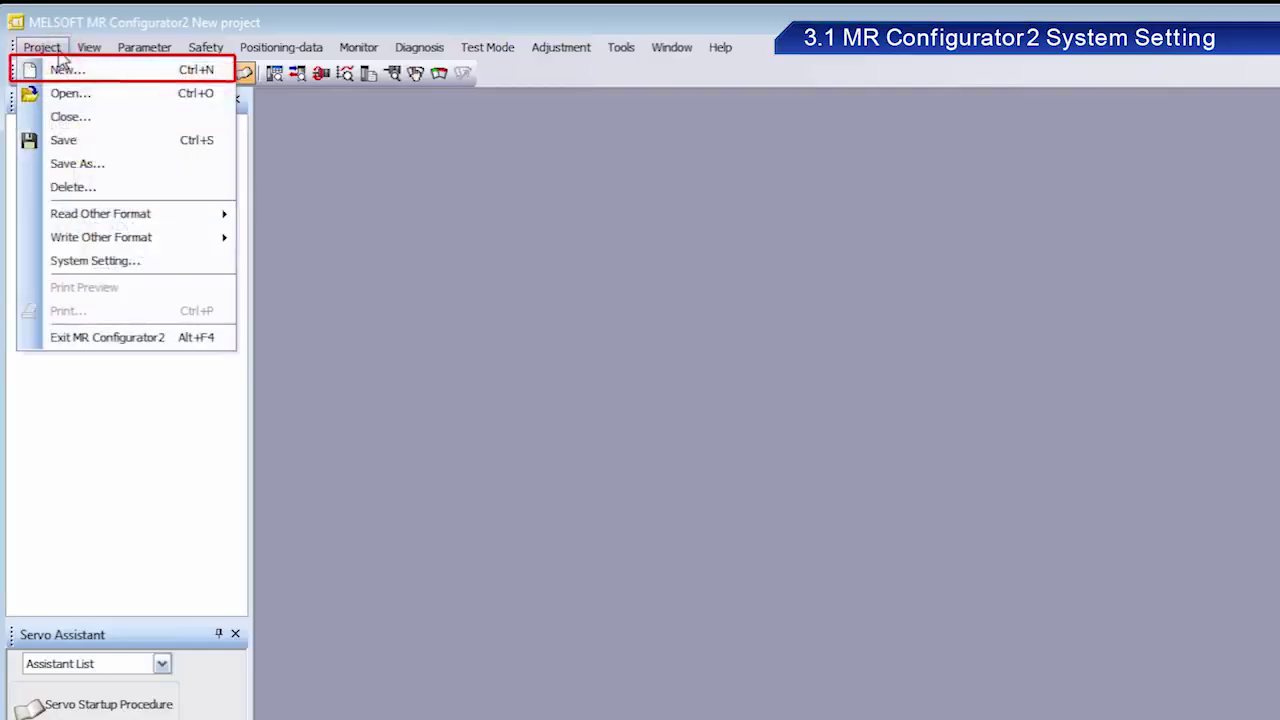
left_click(79, 70)
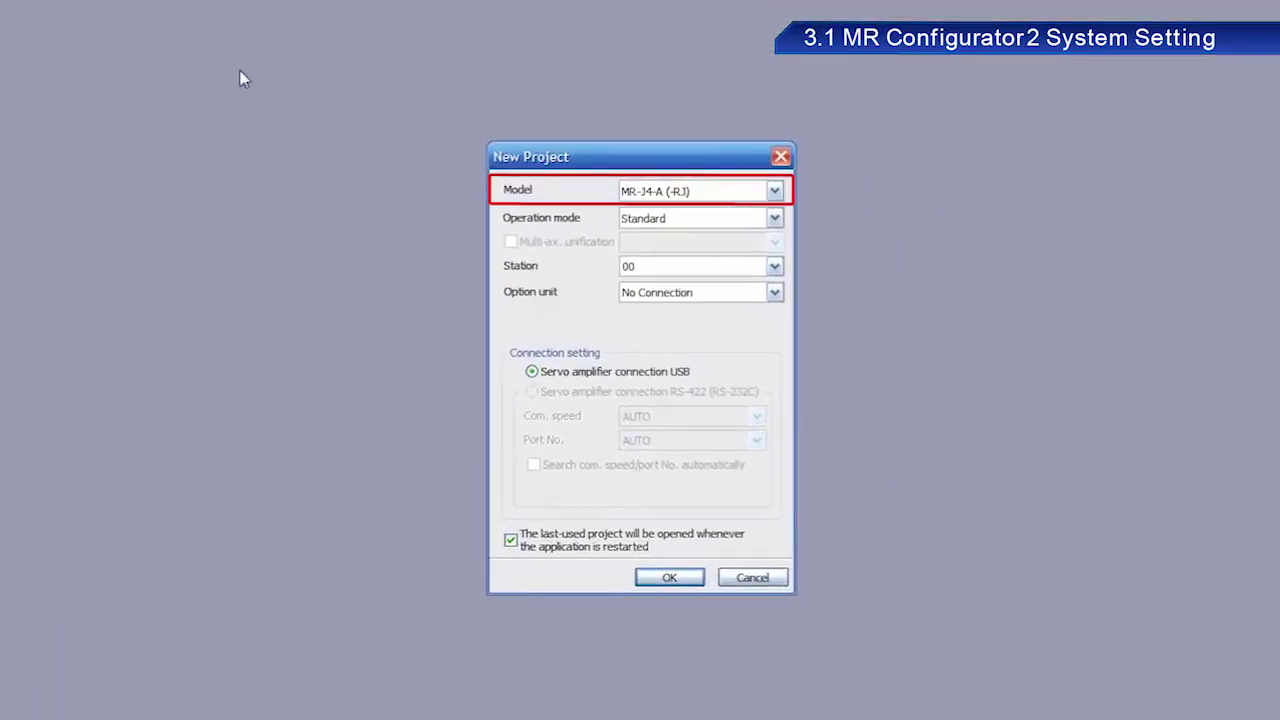
left_click(775, 191)
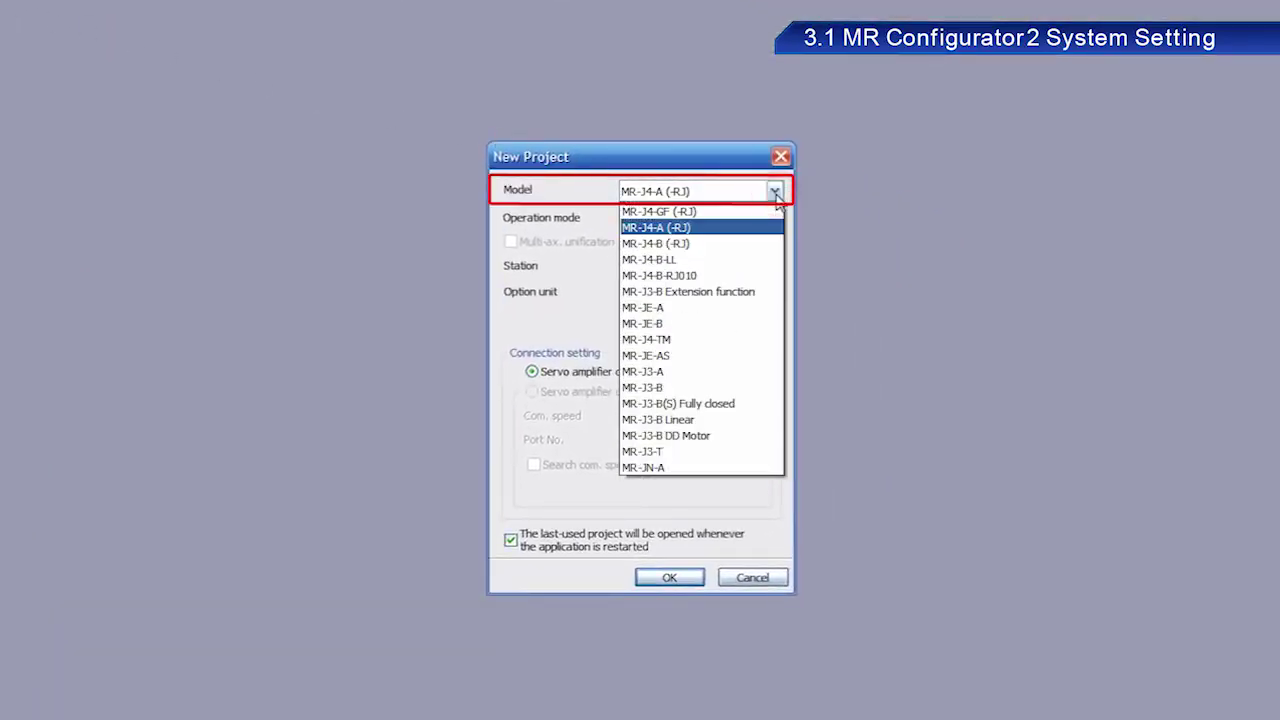
left_click(768, 228)
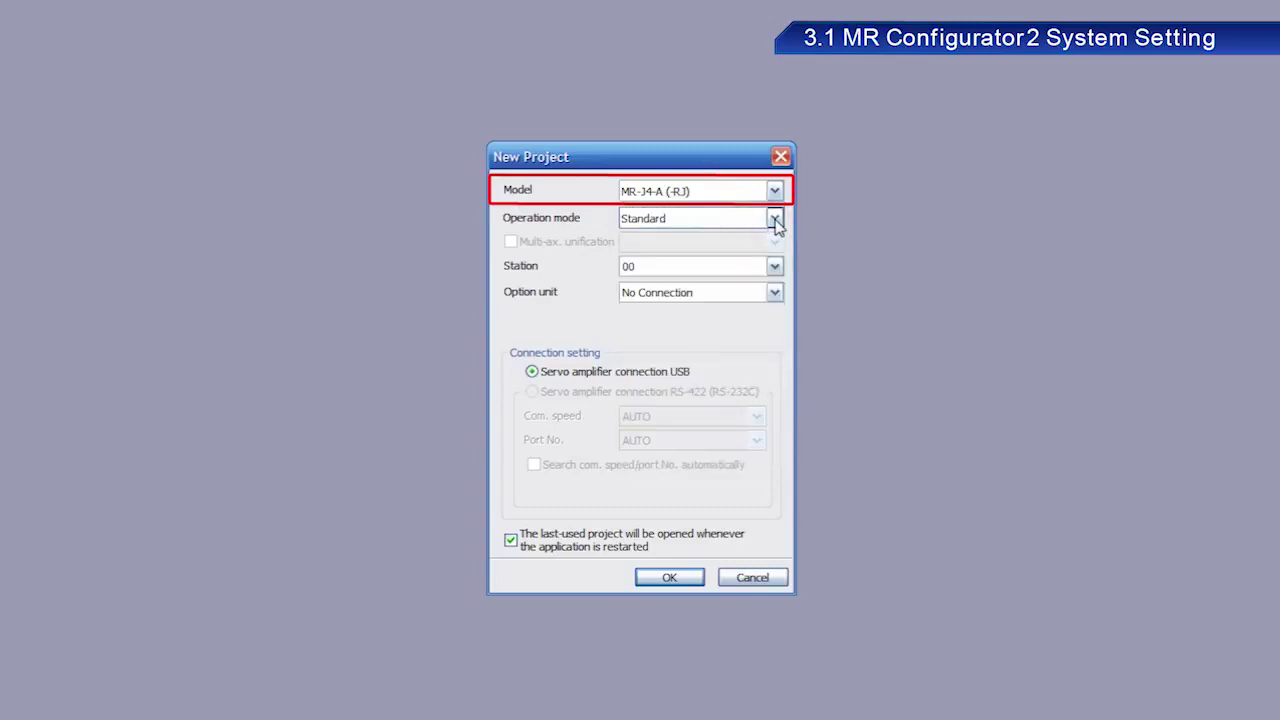
left_click(775, 220)
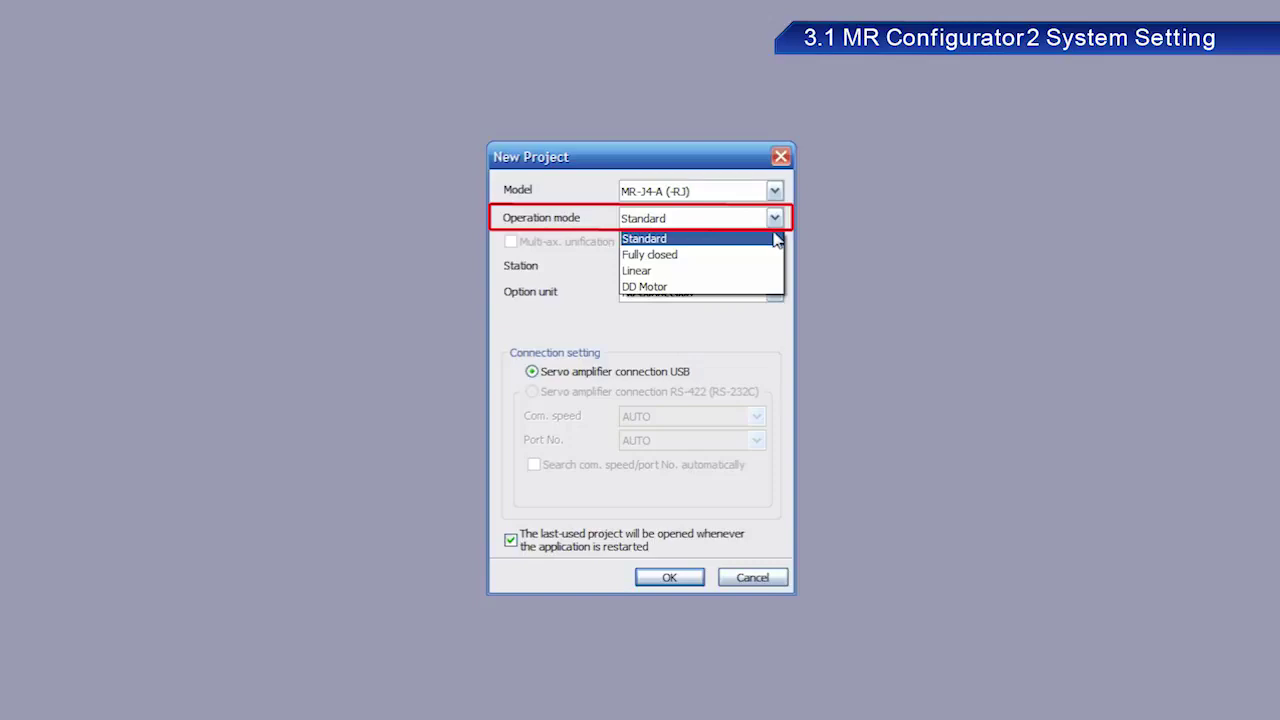
left_click(777, 240)
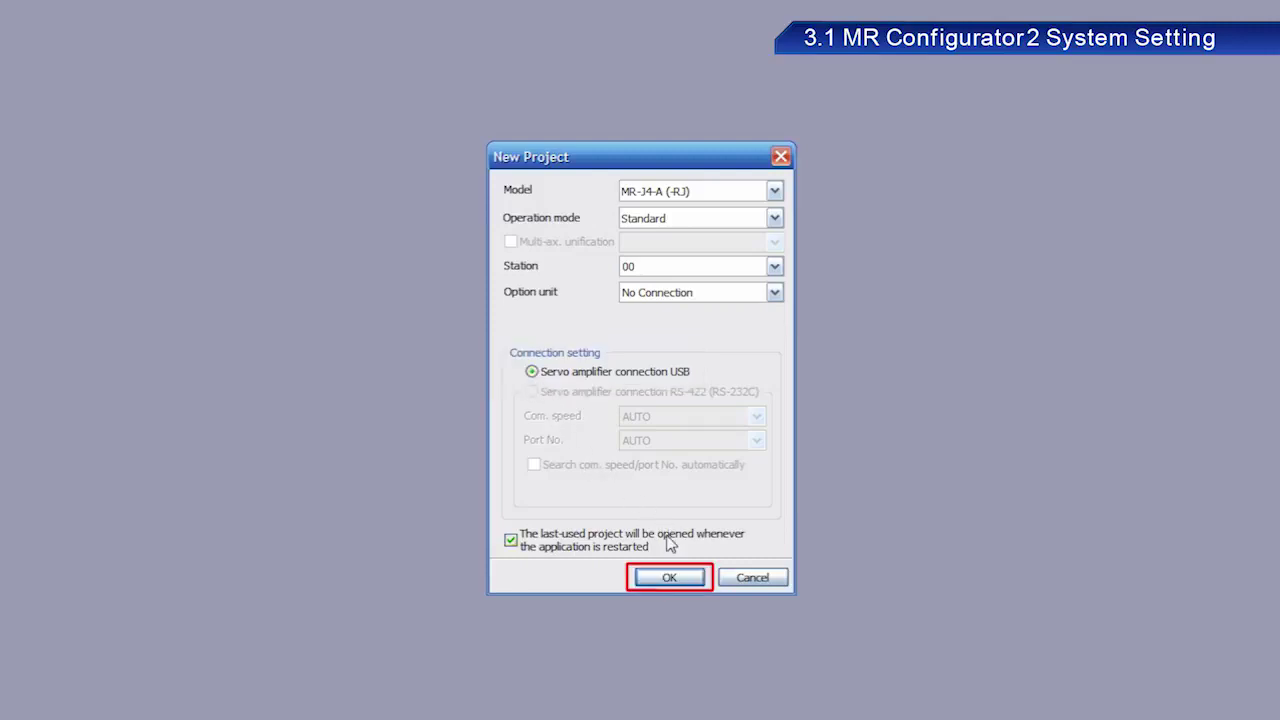
left_click(670, 578)
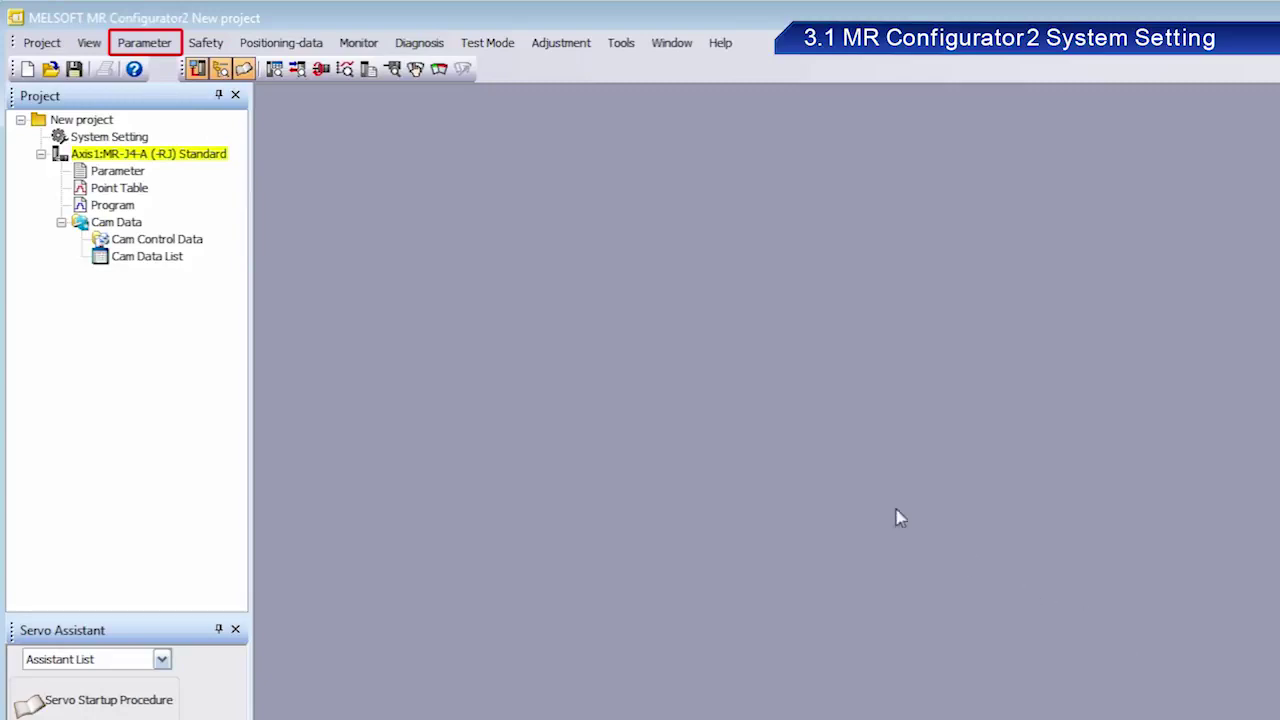
In the Common - Basic parameters, select Position control mode and rotation direction CCW during forward pulse input, CW during reverse pulse input.
left_click(175, 42)
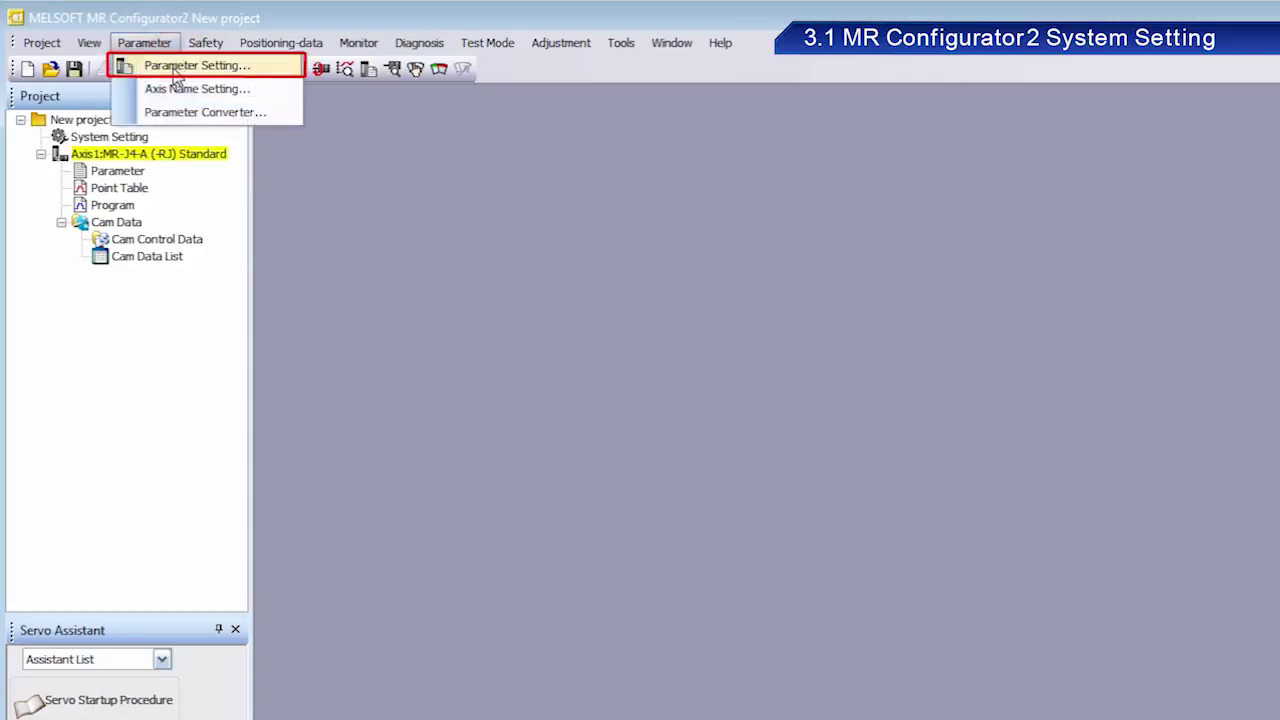
left_click(175, 68)
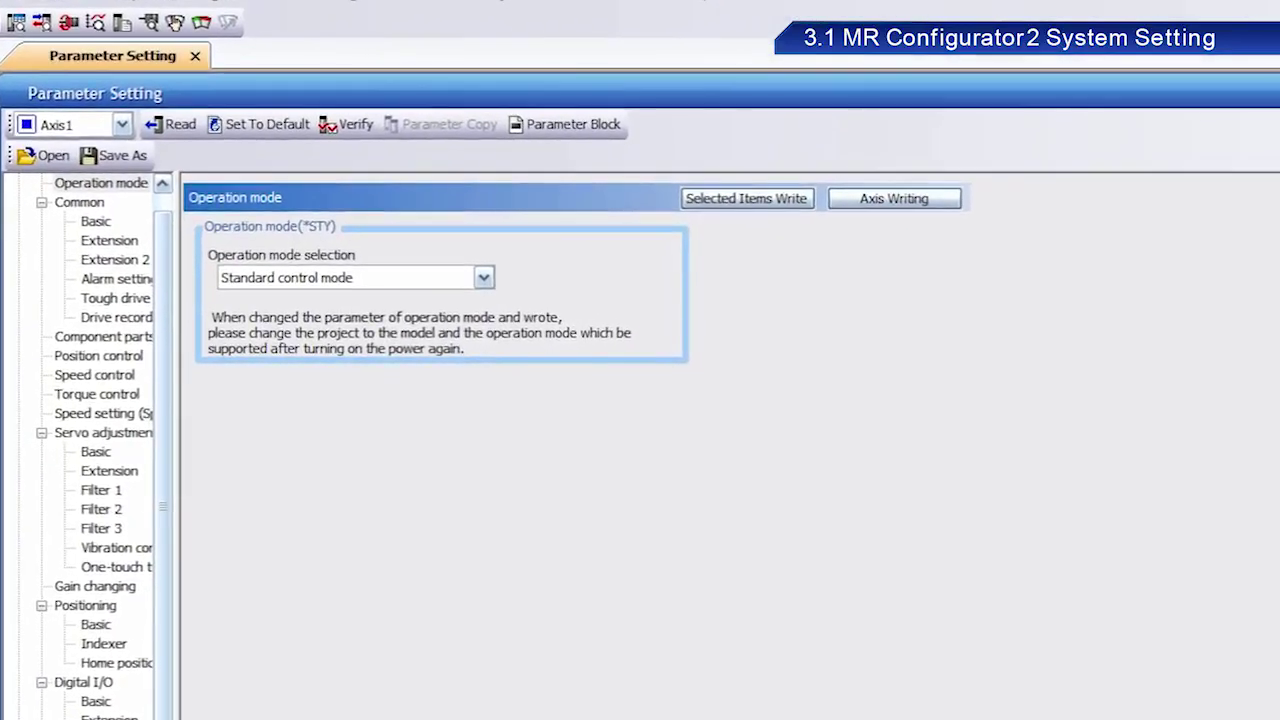
left_click_drag(177, 307, 315, 310)
left_click(97, 222)
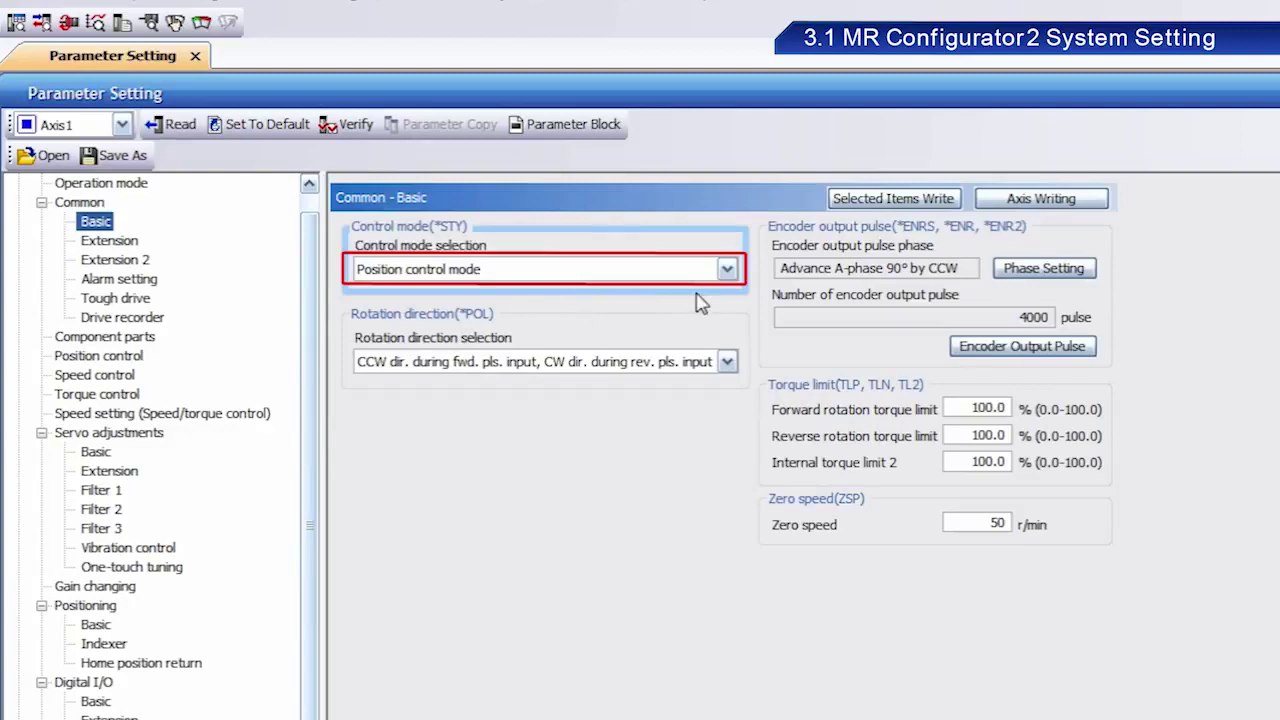
left_click(729, 270)
left_click(726, 290)
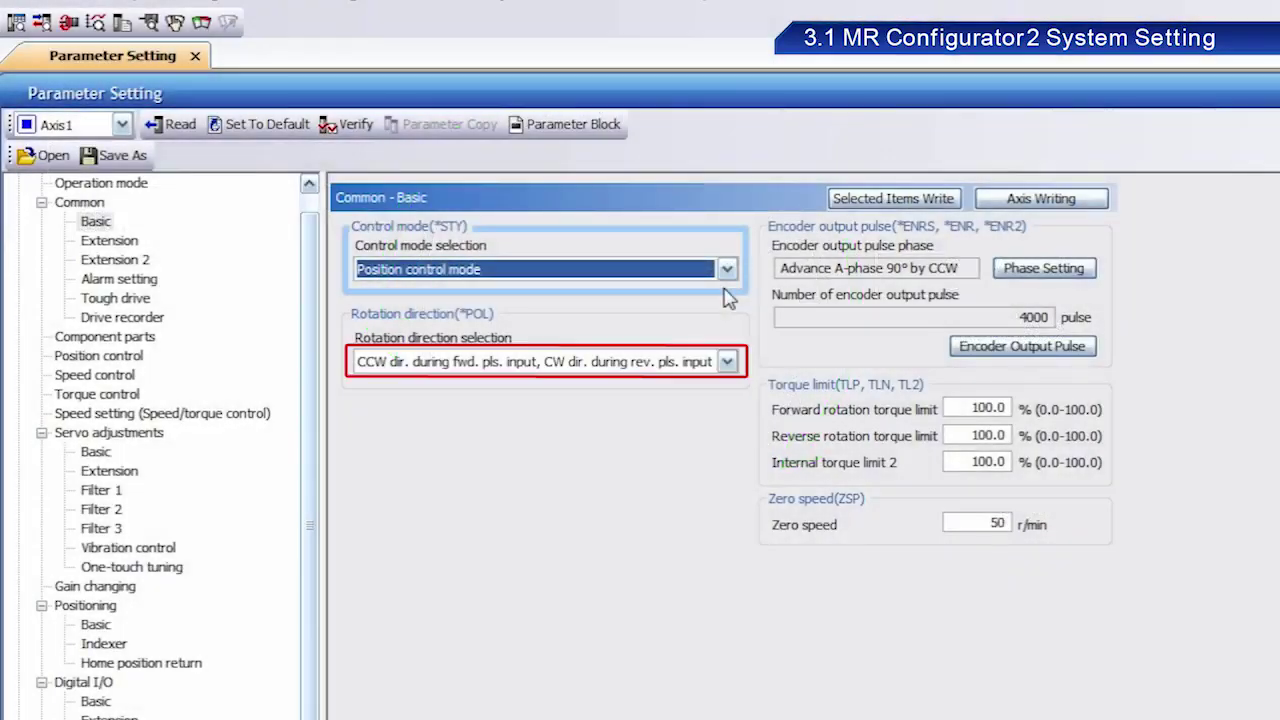
left_click(727, 362)
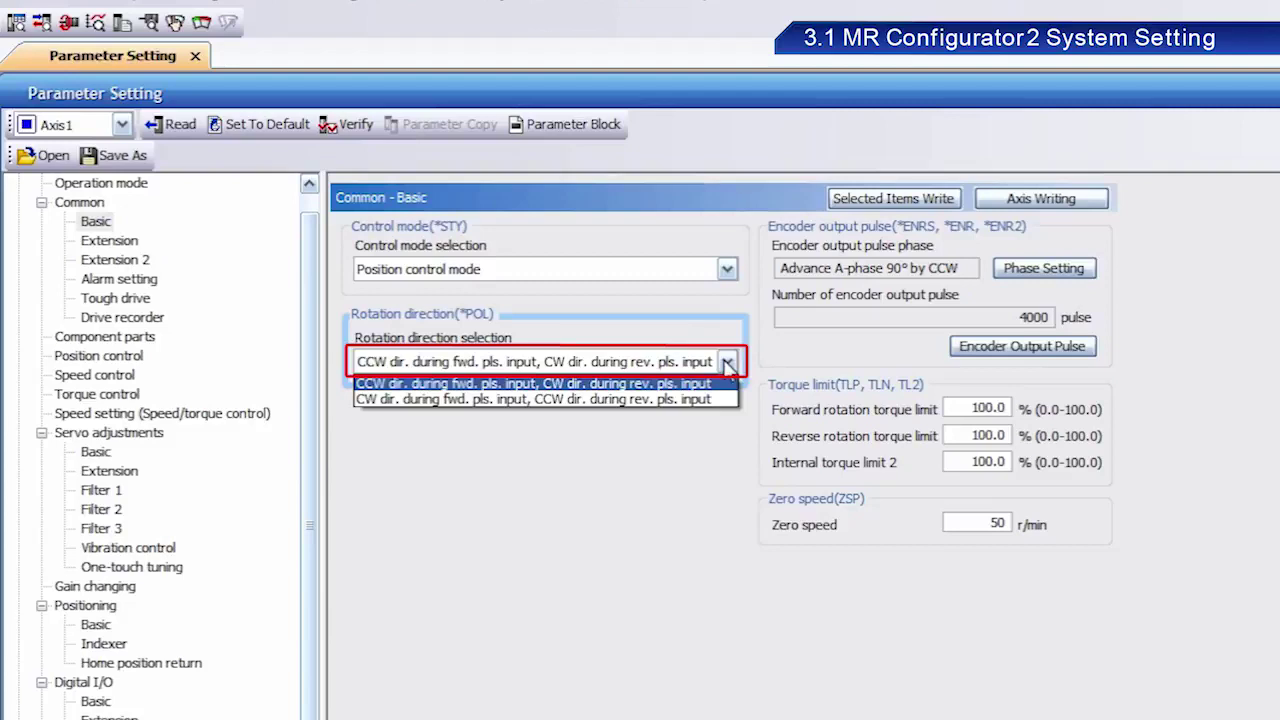
left_click(725, 384)
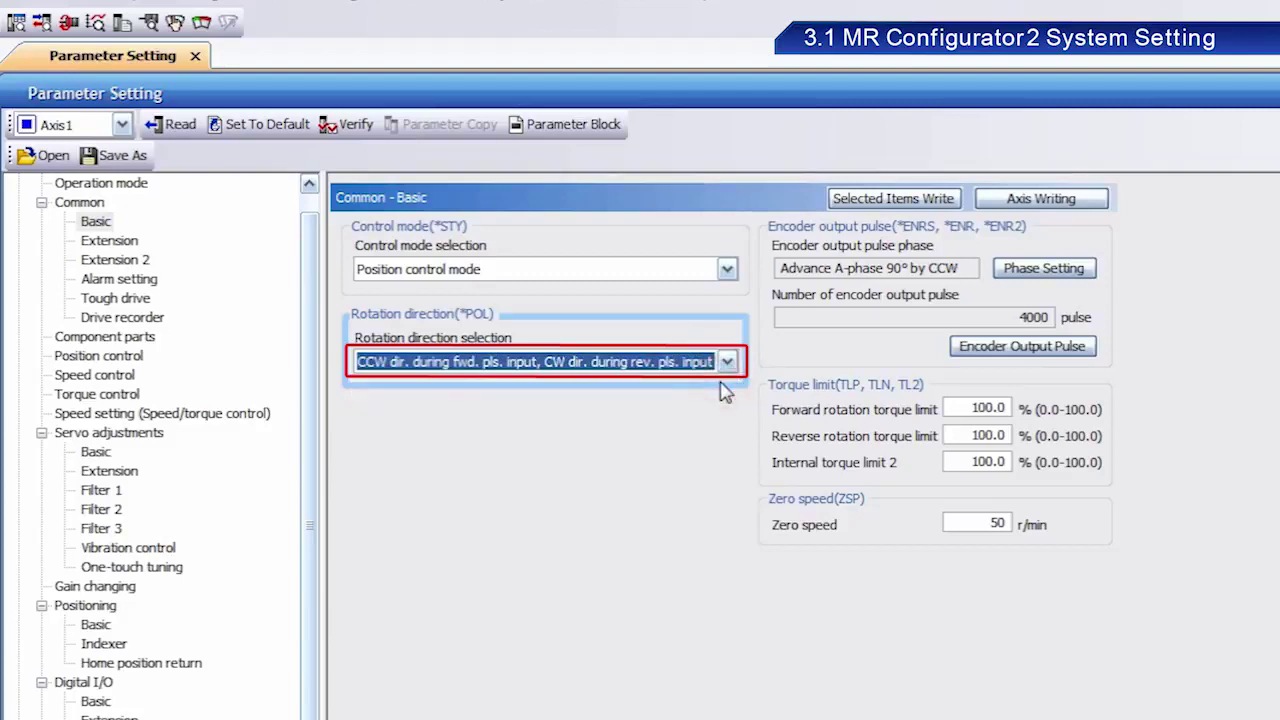
In the Common - Extension 2 parameters, set the forced stop deceleration function to enabled (Use EM2).
left_click(146, 262)
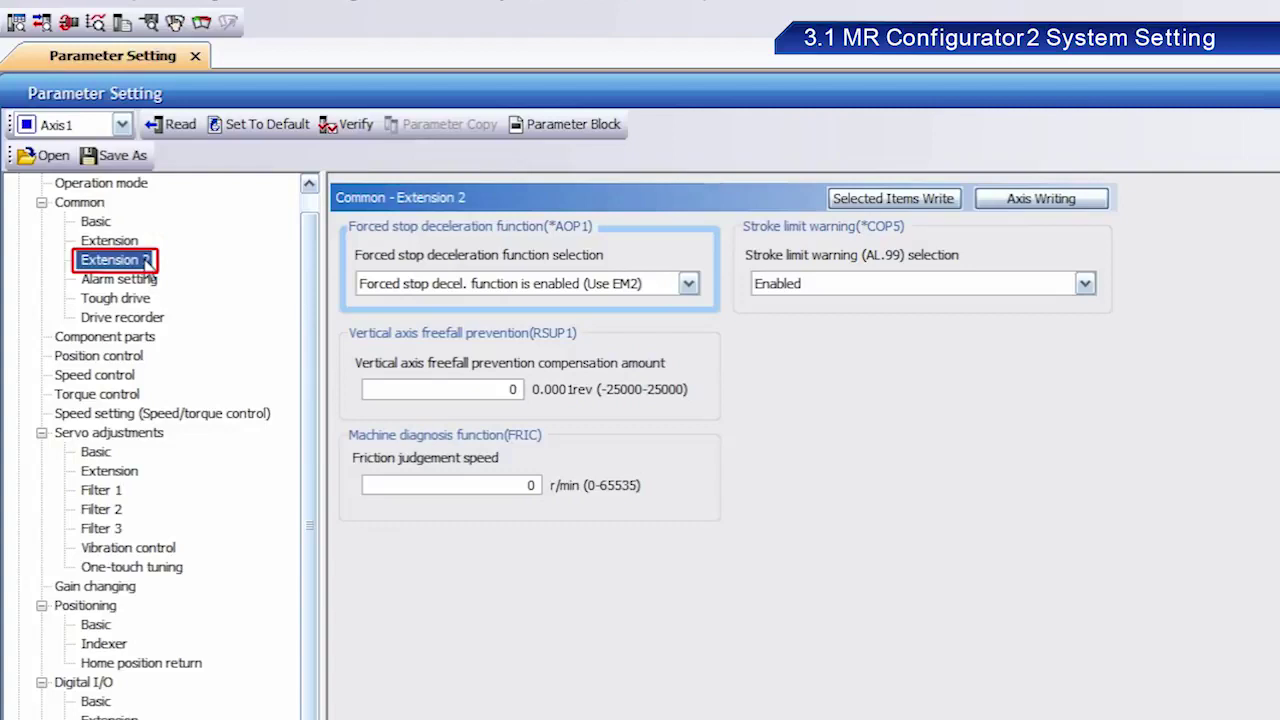
left_click(689, 284)
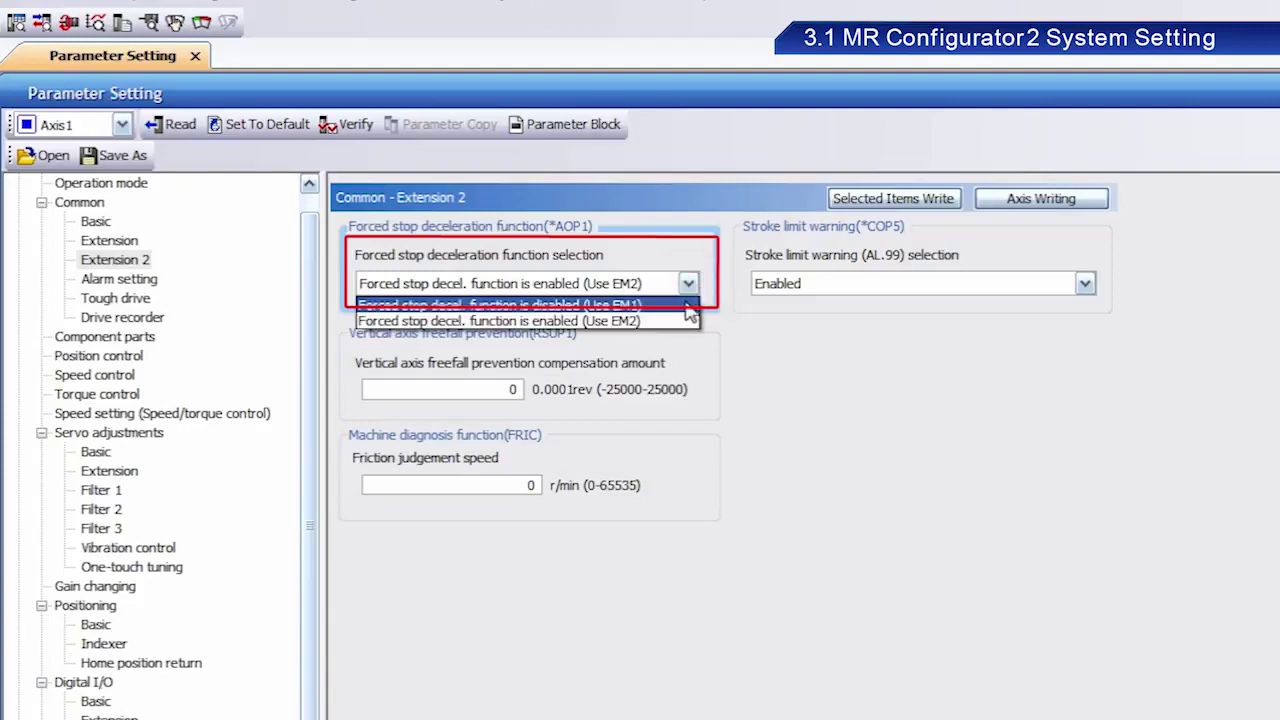
left_click(680, 320)
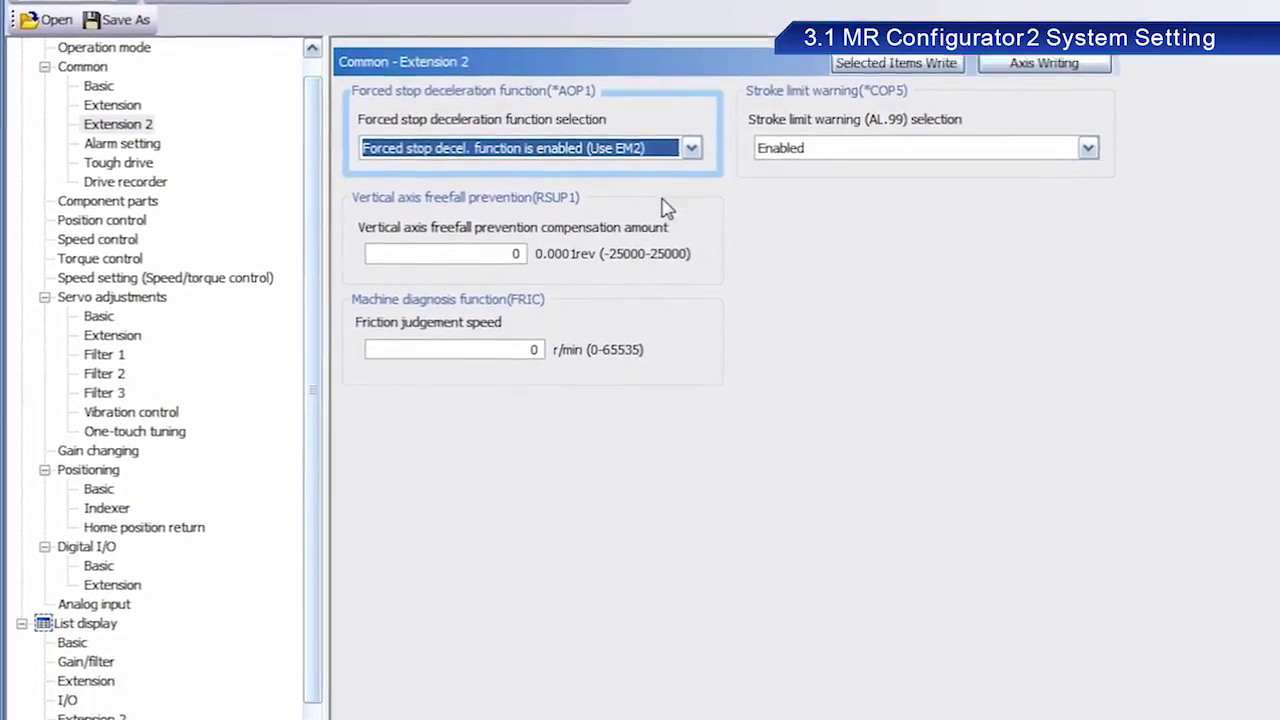
In the Digital I/O parameters, set the input signal SON to automatic ON and accept the assignment.
left_click(88, 521)
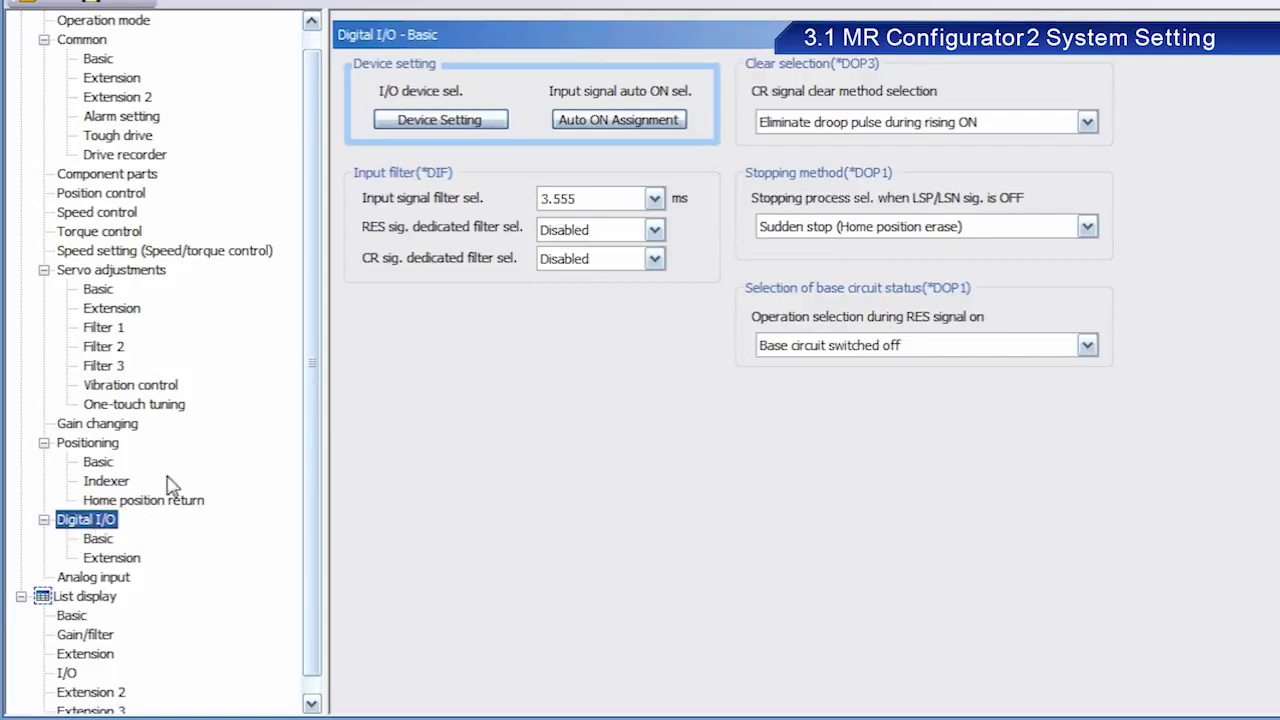
left_click(627, 130)
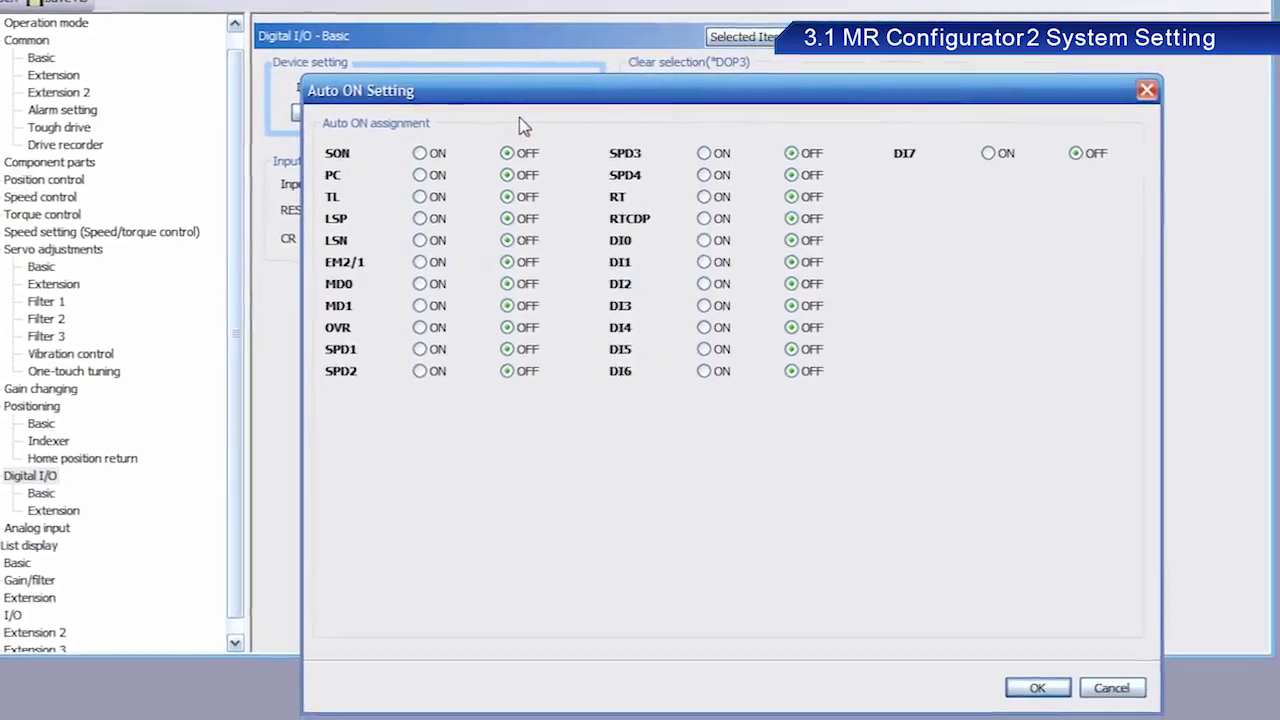
left_click(400, 151)
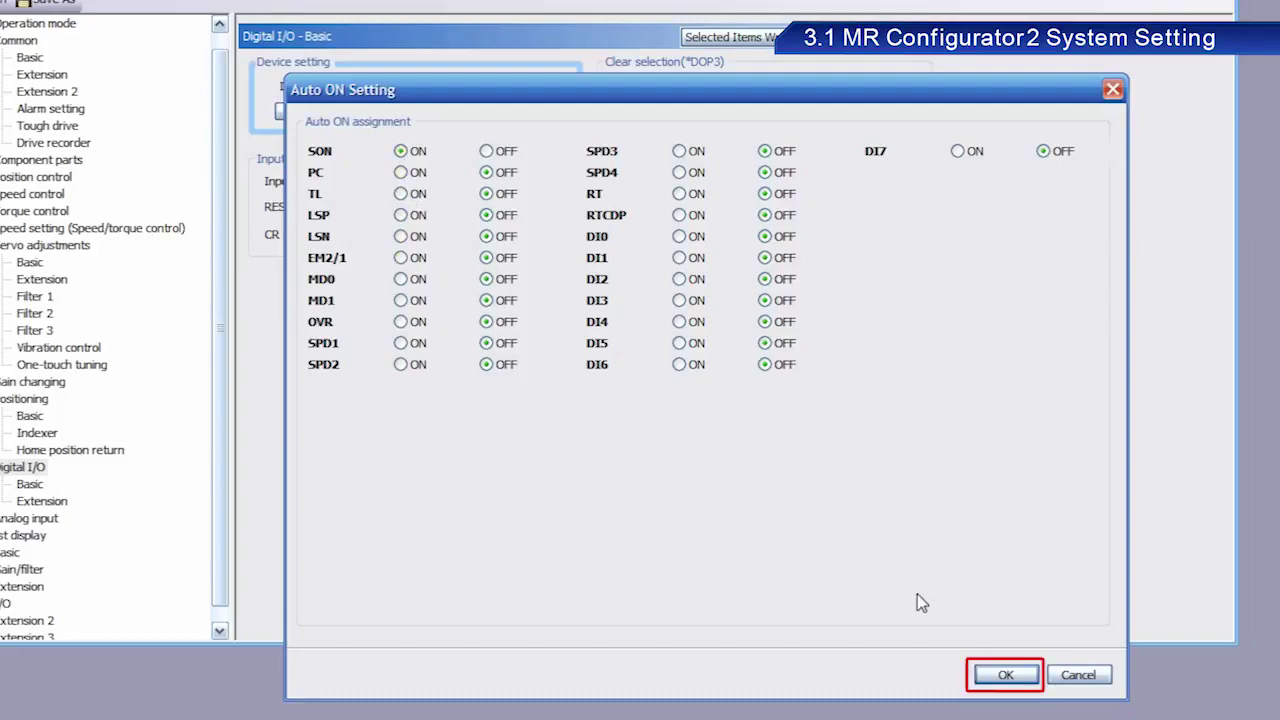
left_click(1024, 679)
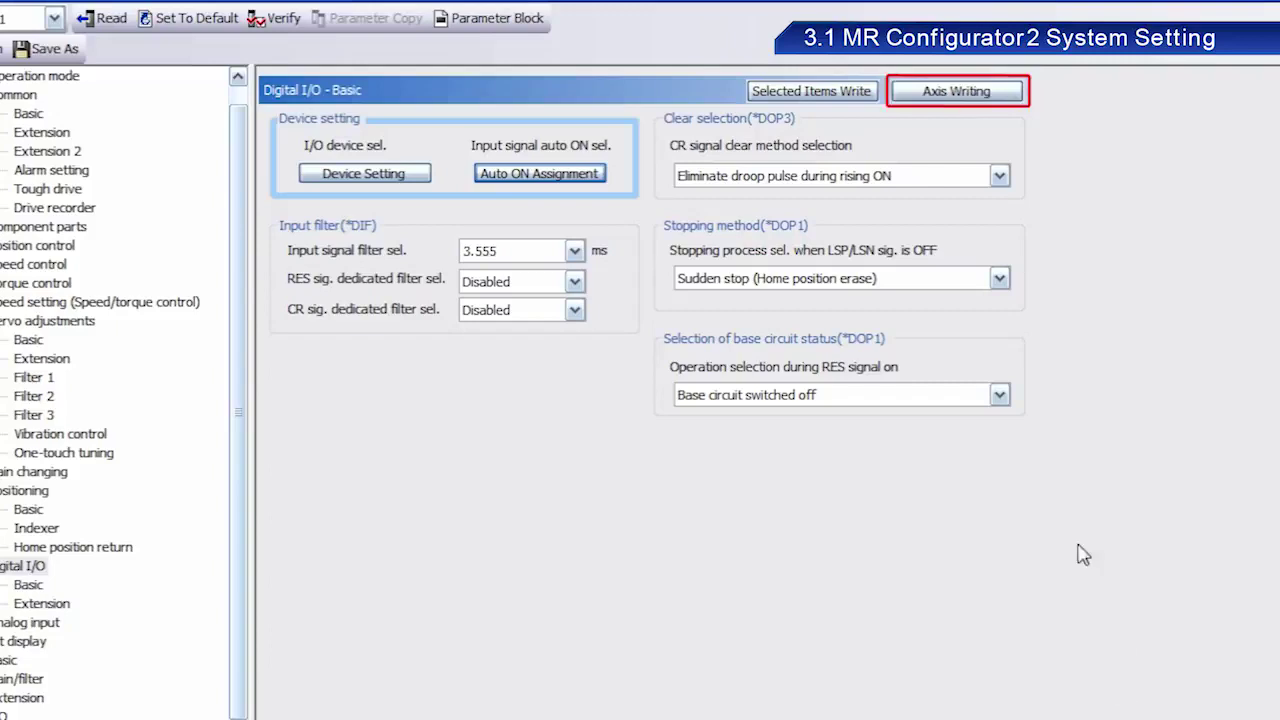
Write the edited parameters for the whole axis to the servo amplifier, accepting the write while the servo is on.
left_click(1008, 91)
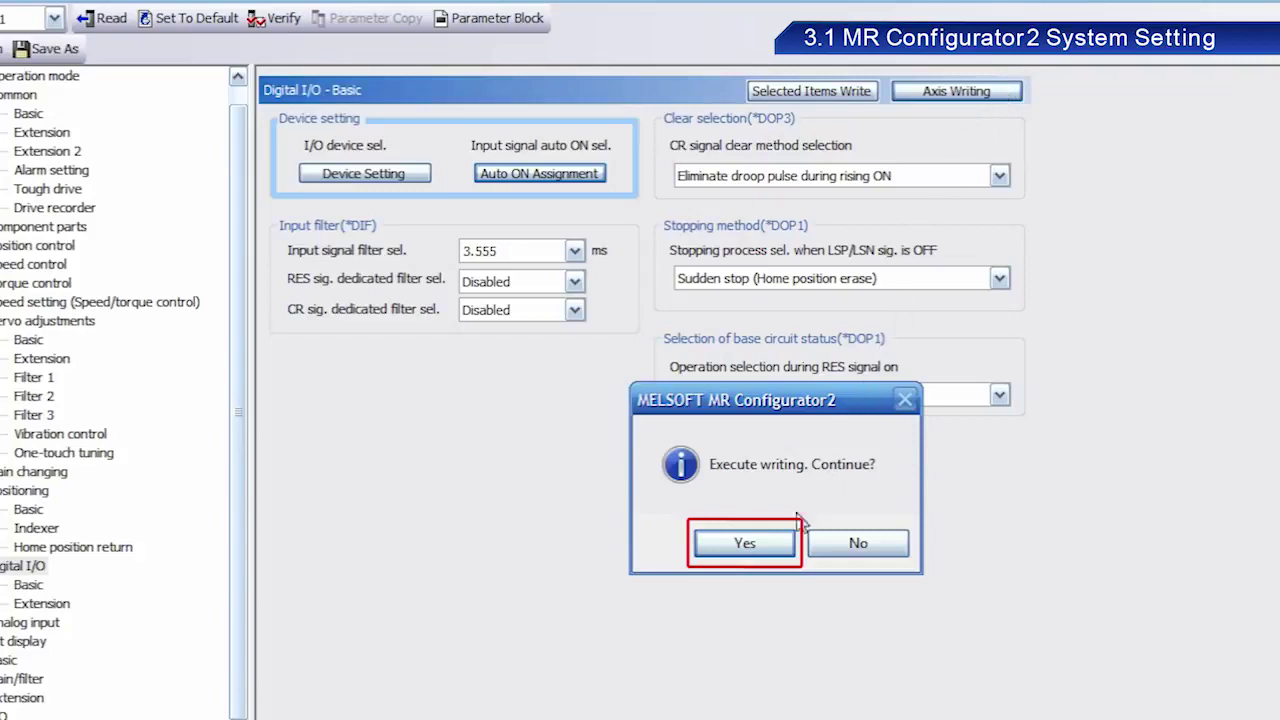
left_click(778, 552)
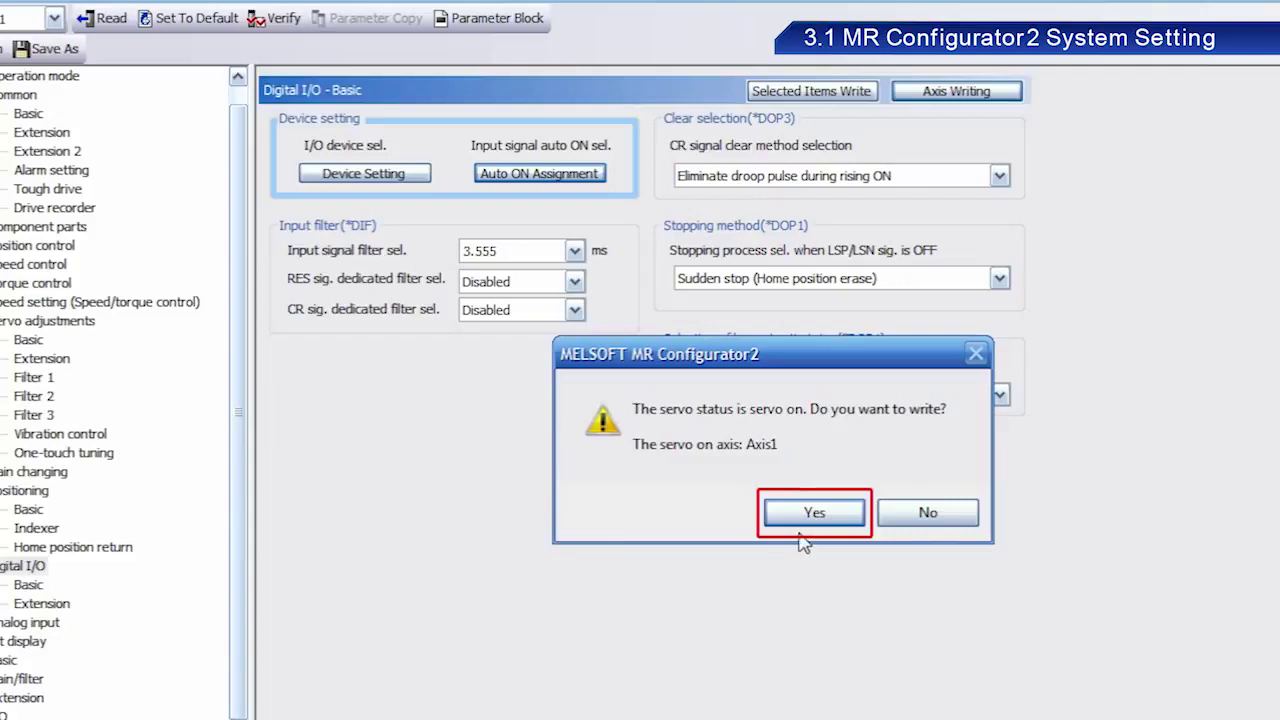
left_click(840, 526)
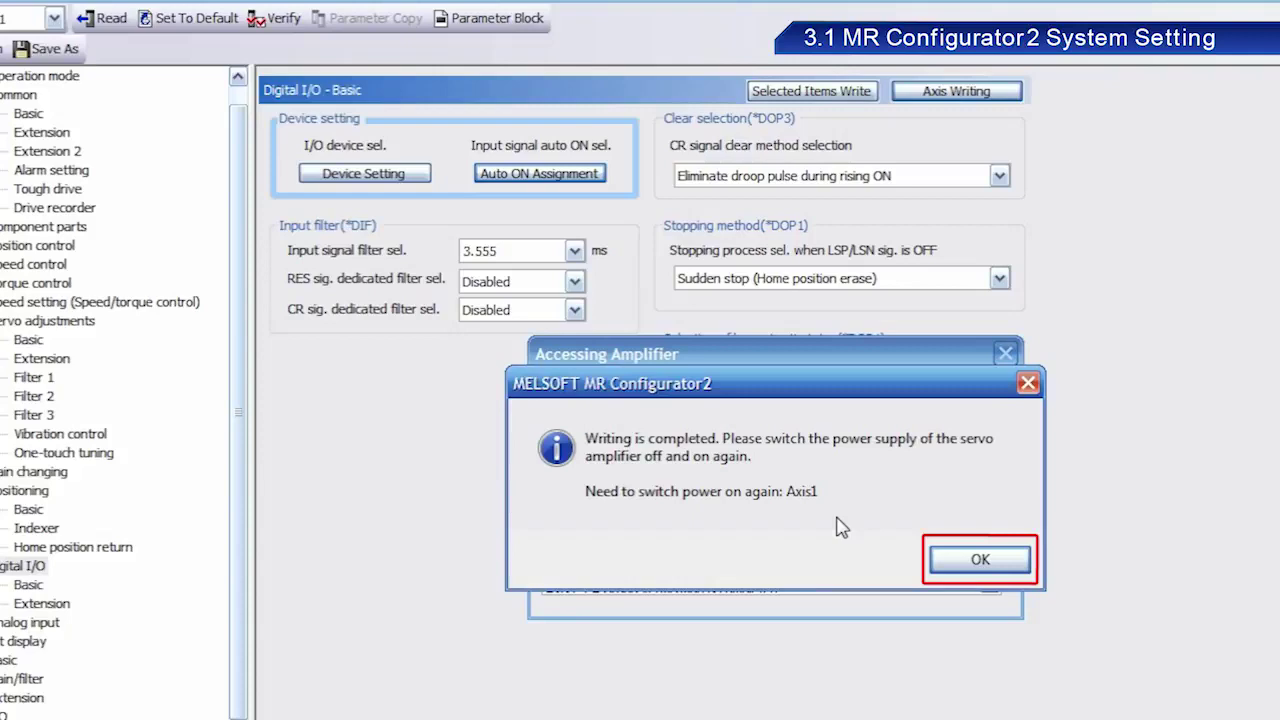
left_click(984, 561)
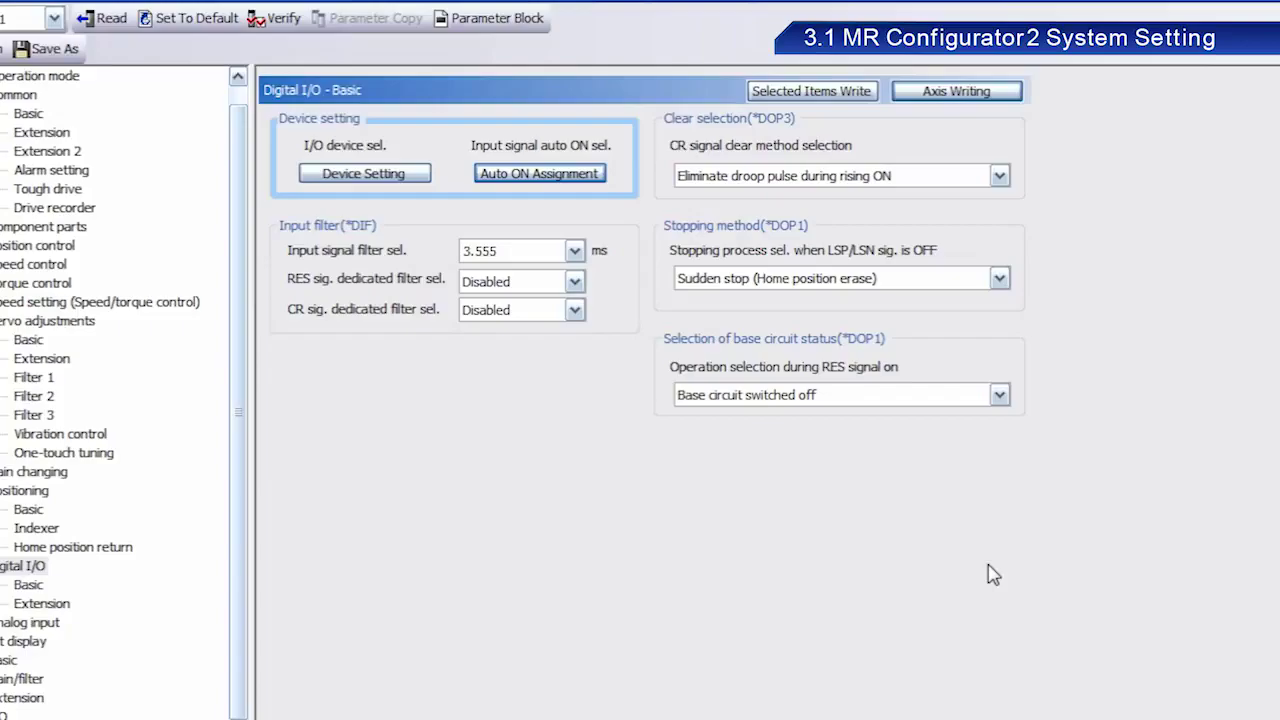